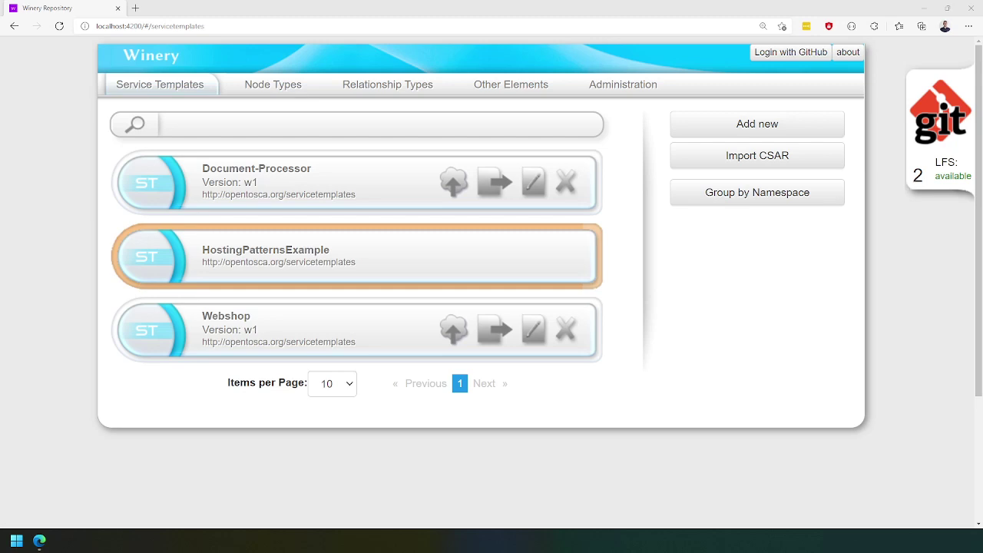
Expand HostingPatternsExample, select PHP-App-w1, and open its topology template in the modeler.
click(422, 275)
scroll(389, 270, down, 2)
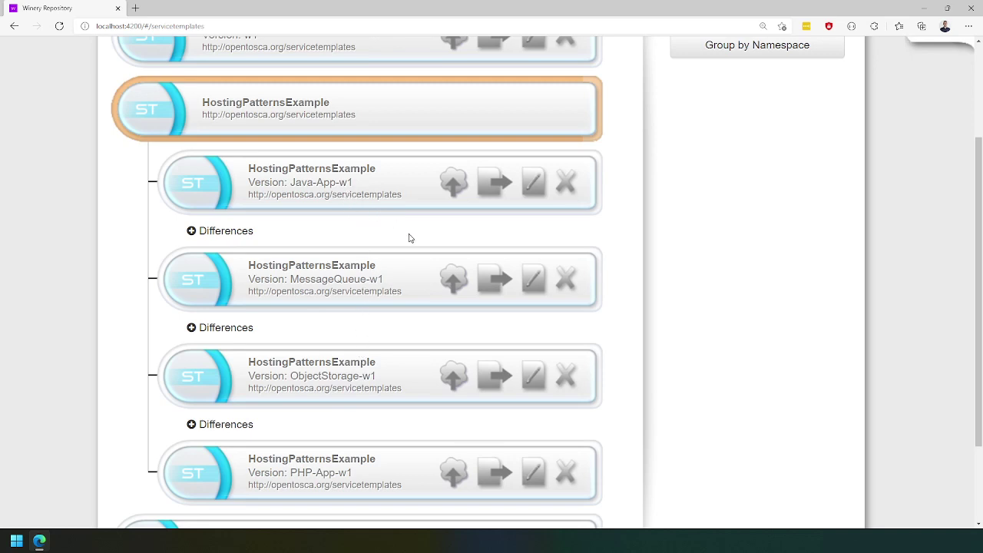
click(320, 482)
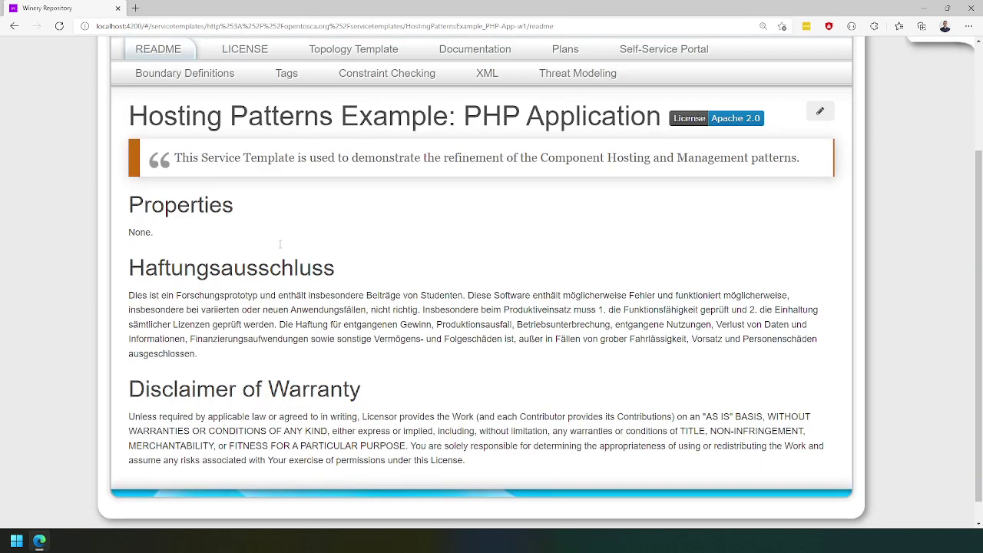
click(357, 49)
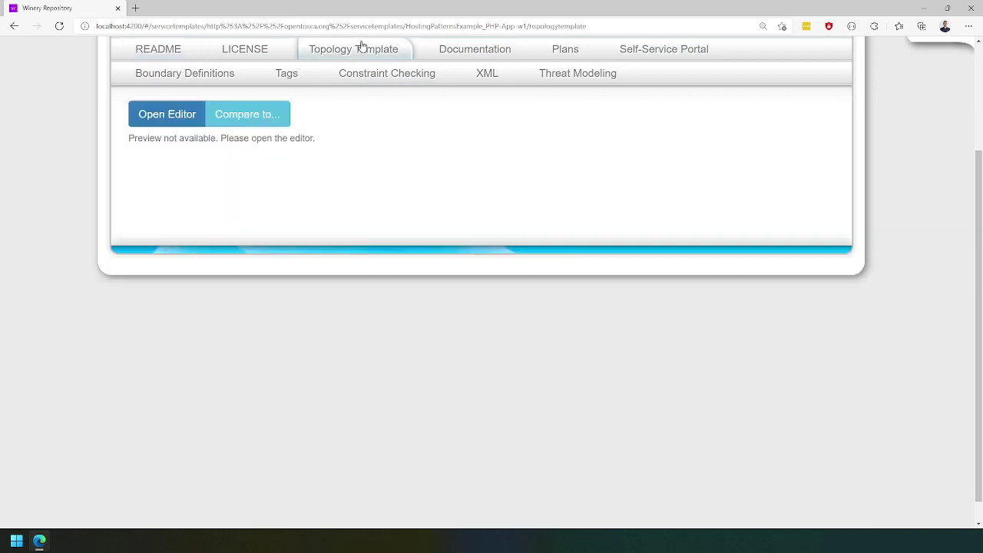
click(169, 117)
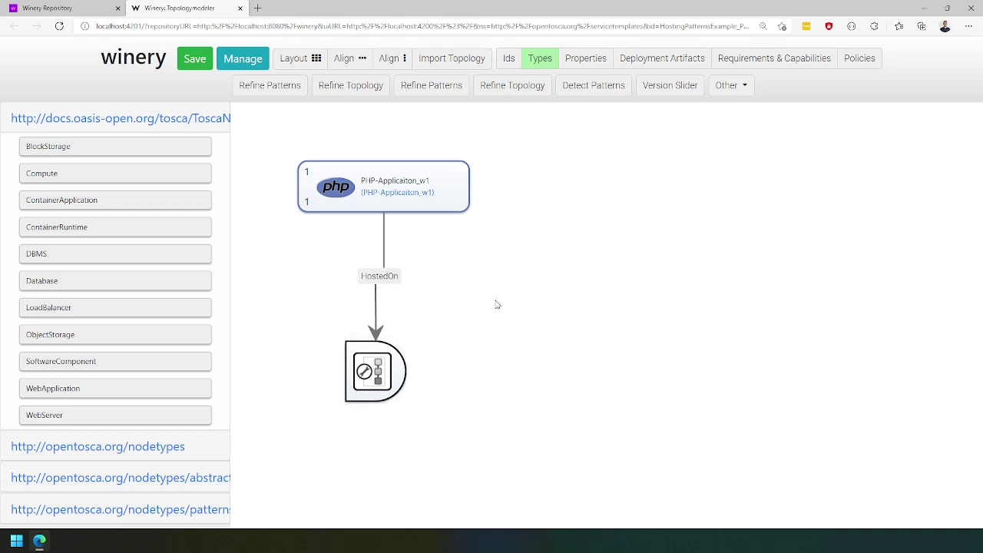
Refine the PHP topology via ServerfulHosting using the PHPApp-ServerfulHosting_AWS-w1 refinement.
click(444, 86)
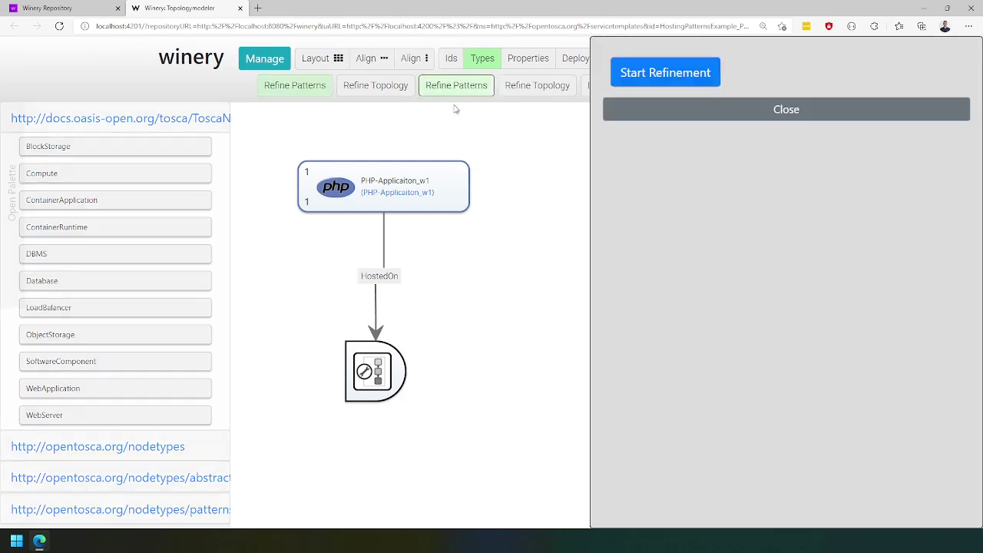
click(673, 72)
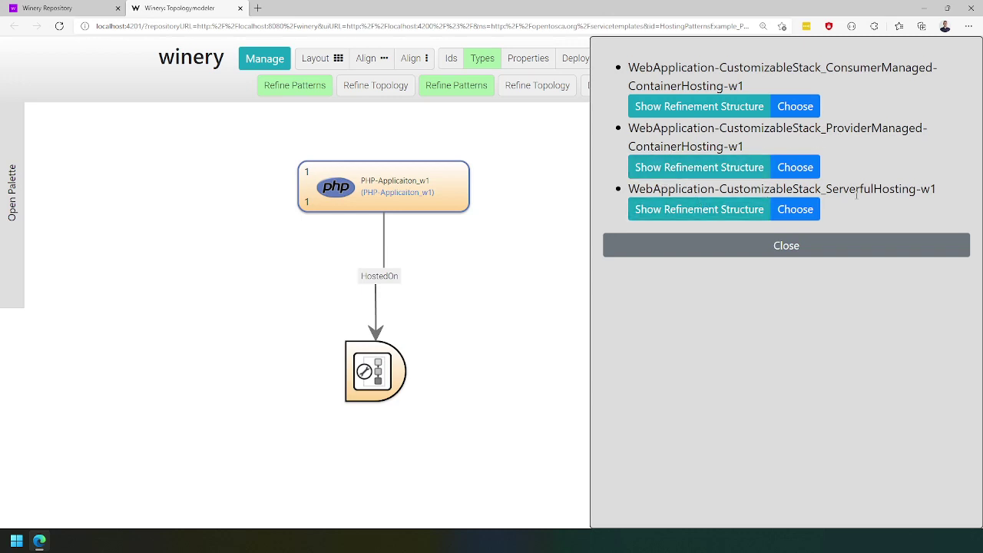
click(800, 212)
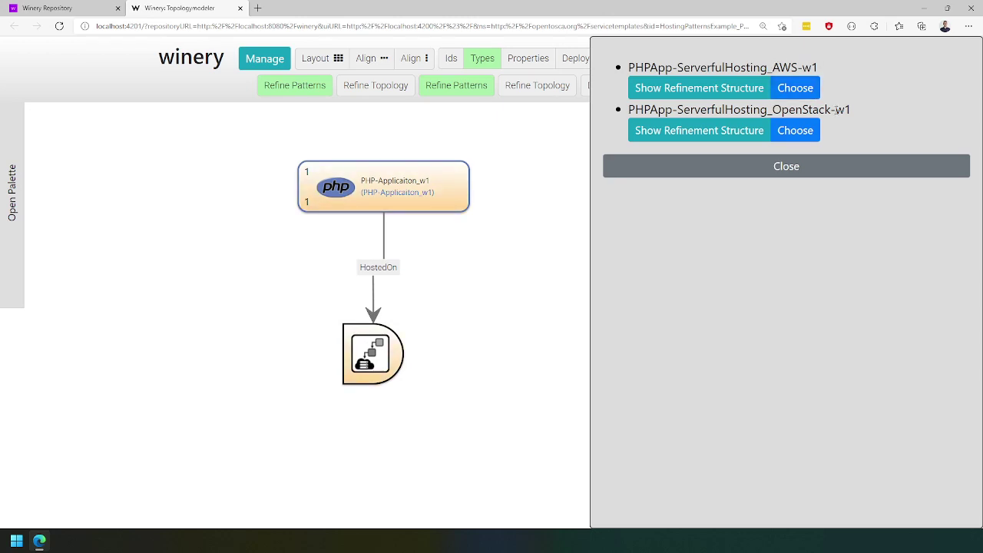
click(797, 89)
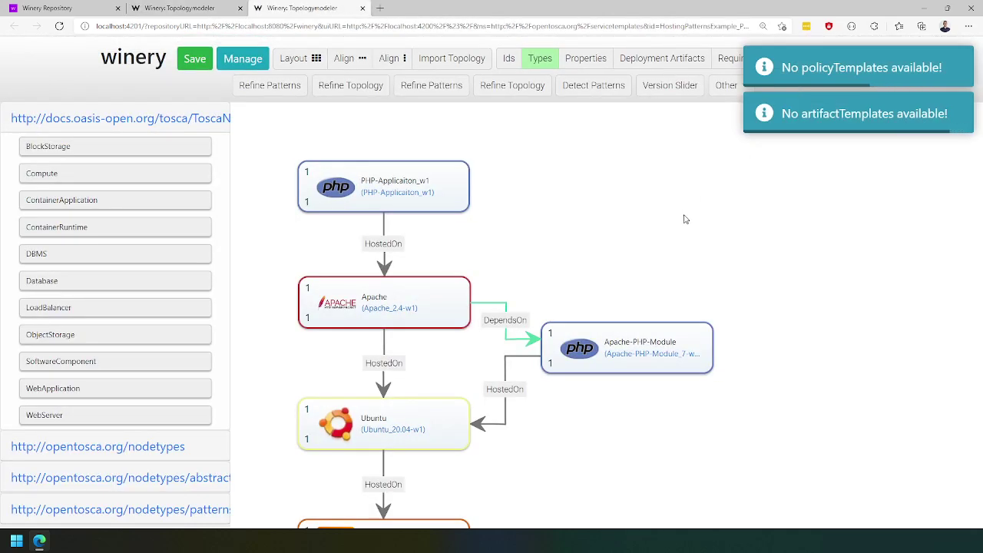
Check the refined topology down to AWS-EC2_w1, then return to the Winery Repository.
scroll(676, 222, down, 1)
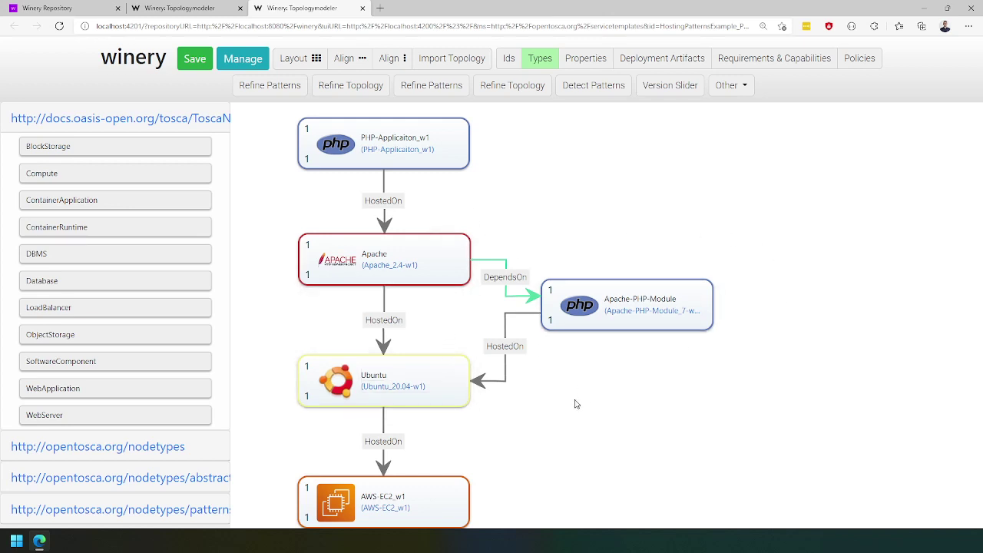
click(78, 7)
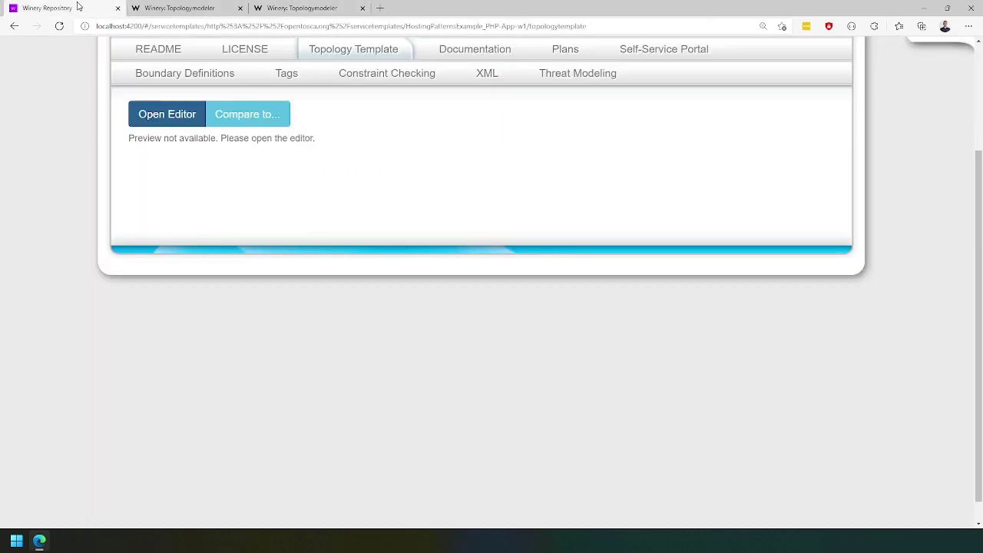
Open the ObjectStorage-w1 topology template in the modeler and show the pattern refinement panel.
scroll(312, 129, up, 3)
click(170, 86)
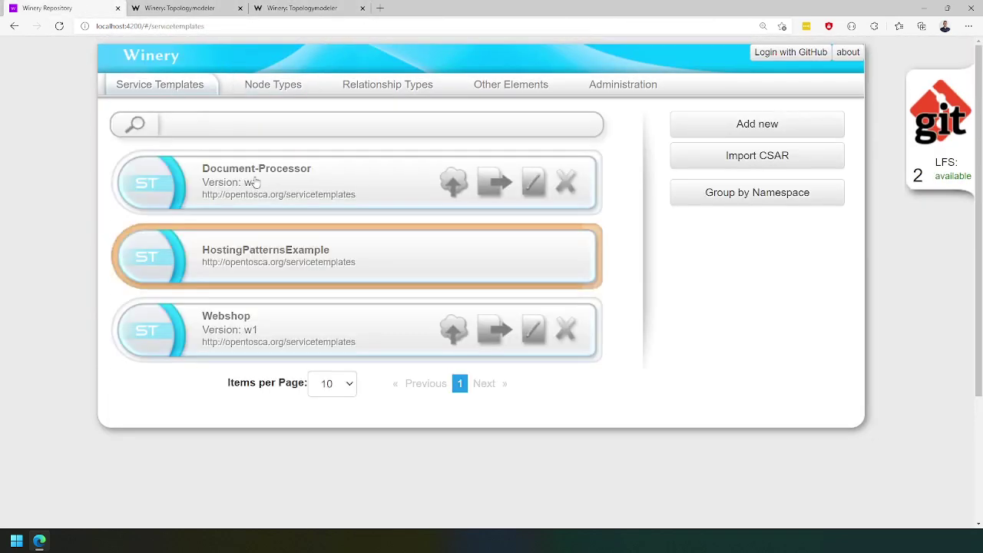
click(311, 280)
scroll(330, 307, down, 2)
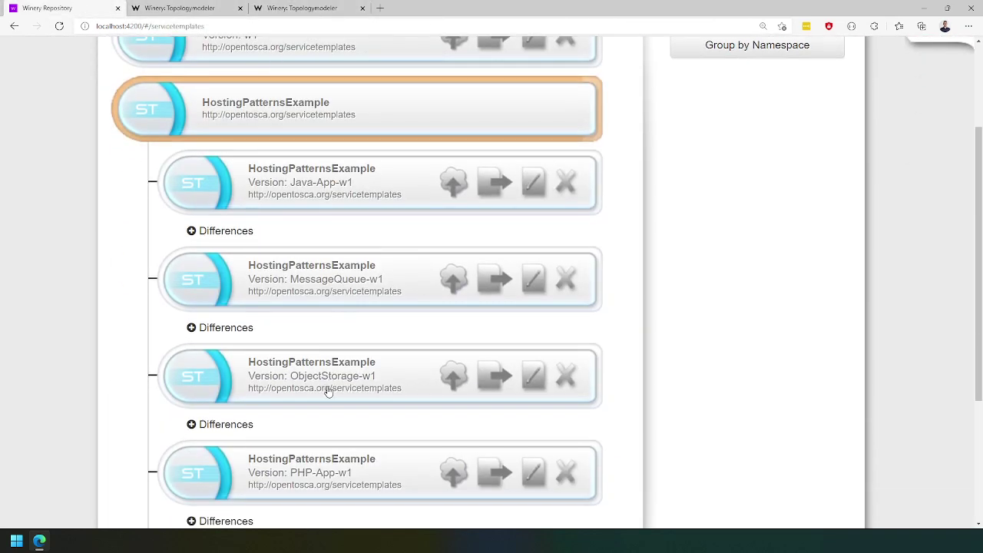
click(321, 384)
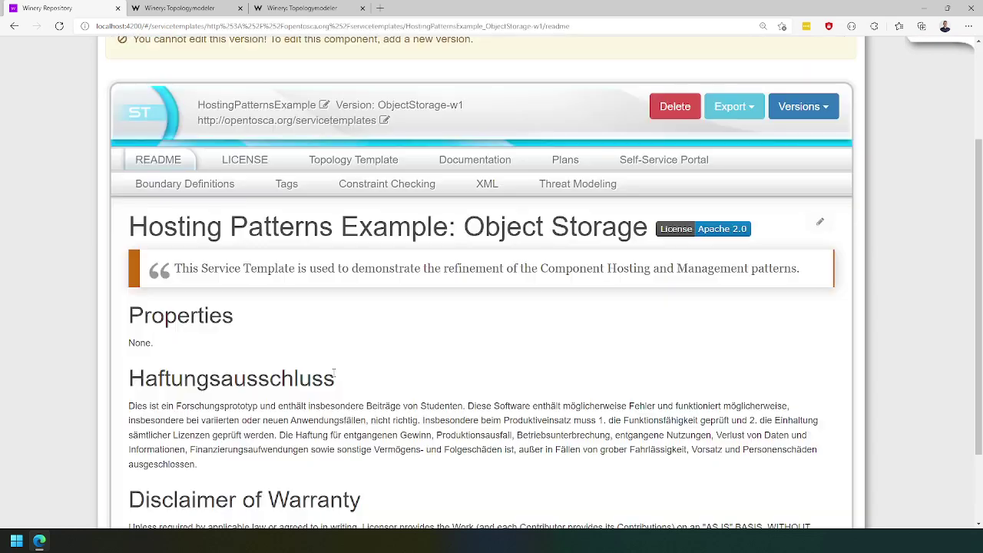
click(352, 165)
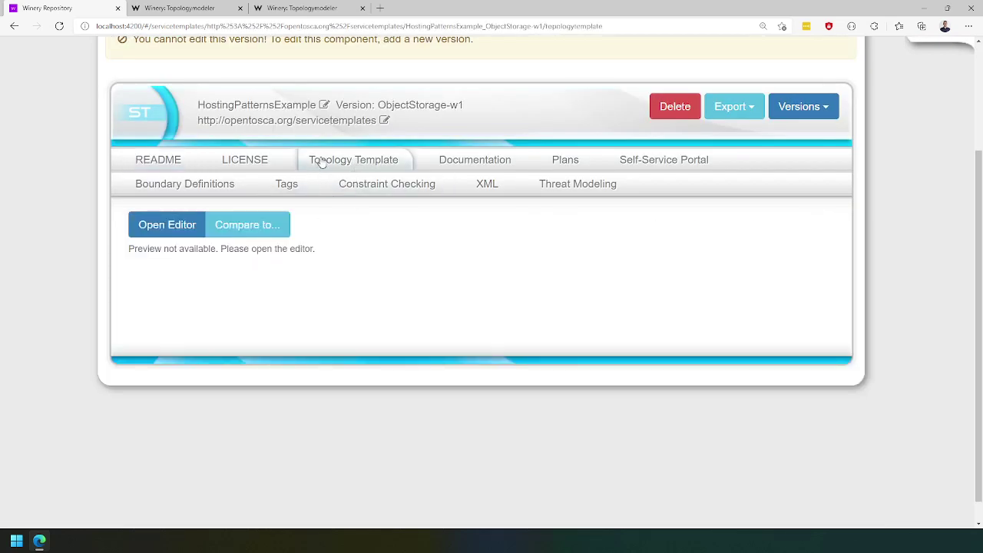
click(177, 228)
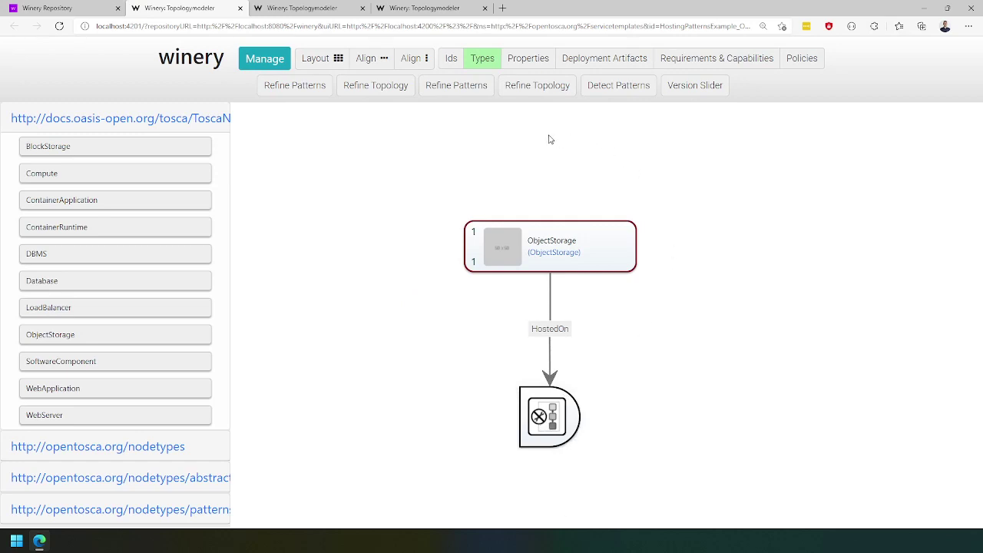
click(459, 88)
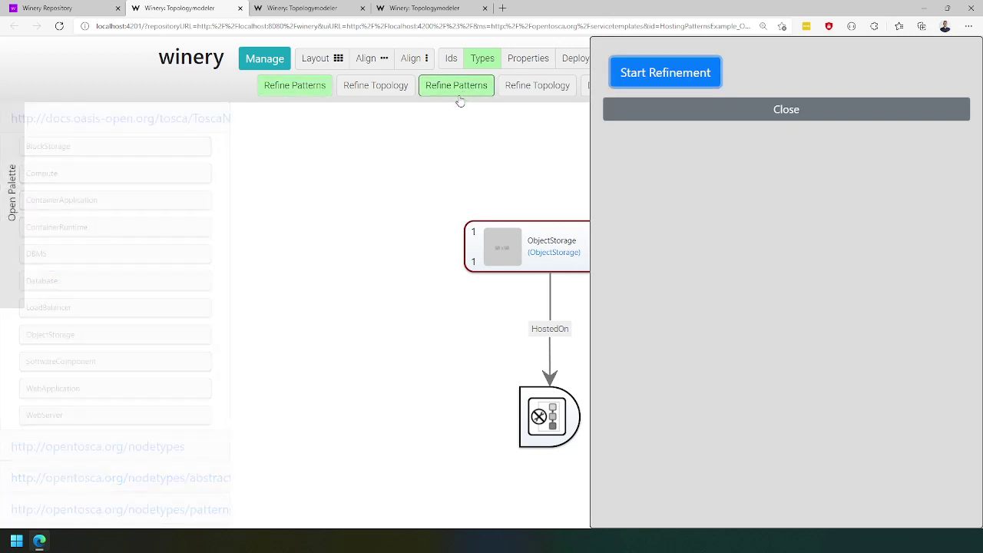
Refine the ObjectStorage topology via ServerlessHosting using Serverless-ObjectStorage_Azure-w1.
click(653, 73)
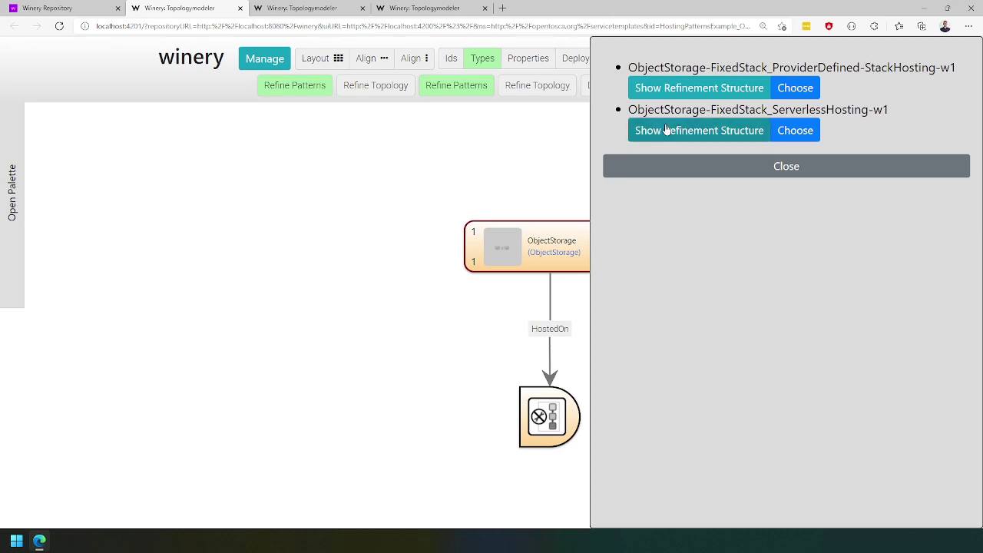
click(795, 132)
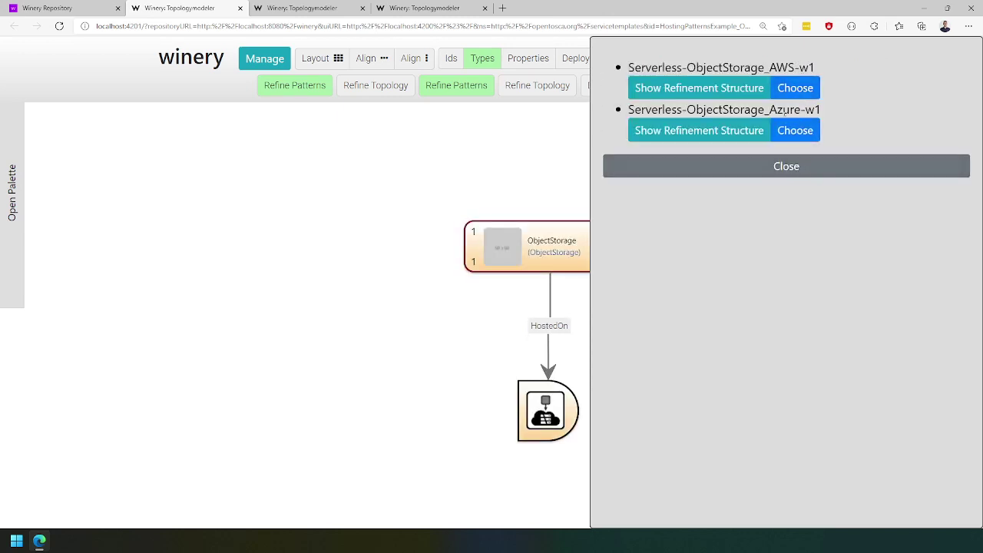
click(796, 131)
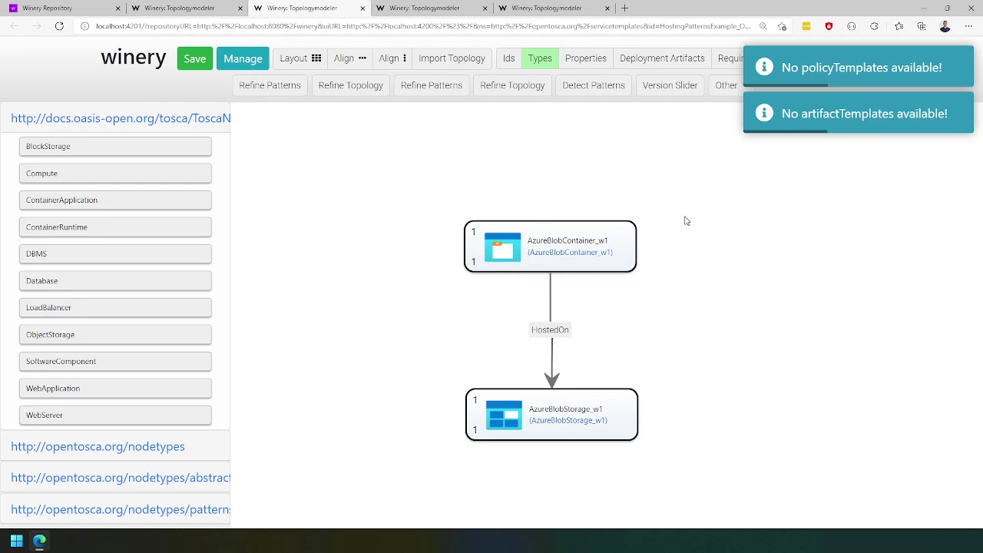
Move AzureBlobStorage_w1 up toward AzureBlobContainer_w1, then go back to the repository.
drag(681, 194, 405, 299)
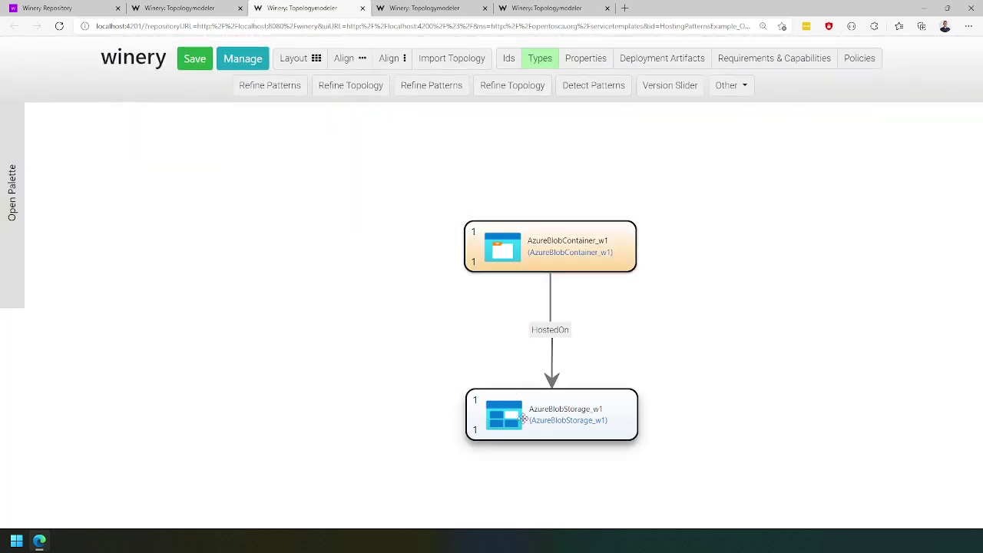
drag(498, 421, 501, 368)
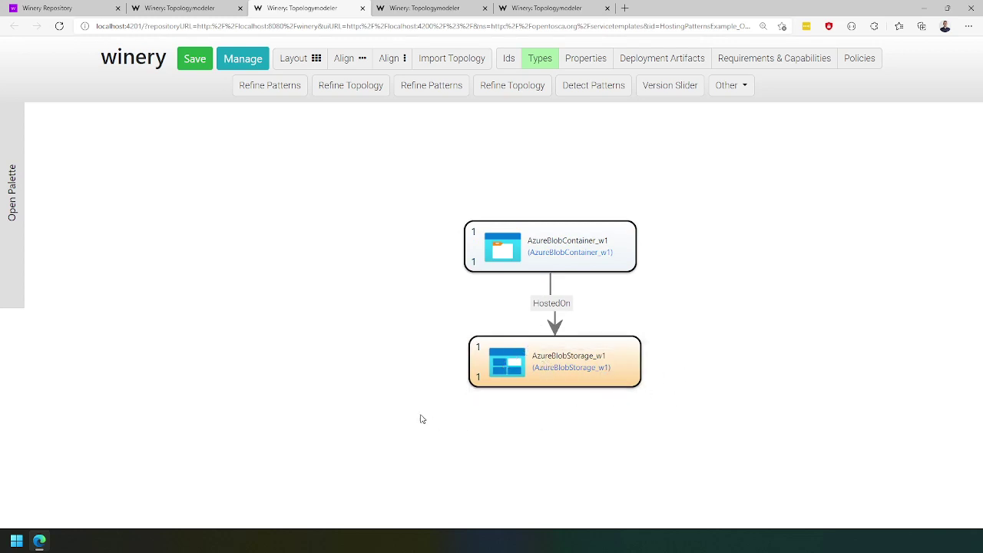
click(82, 8)
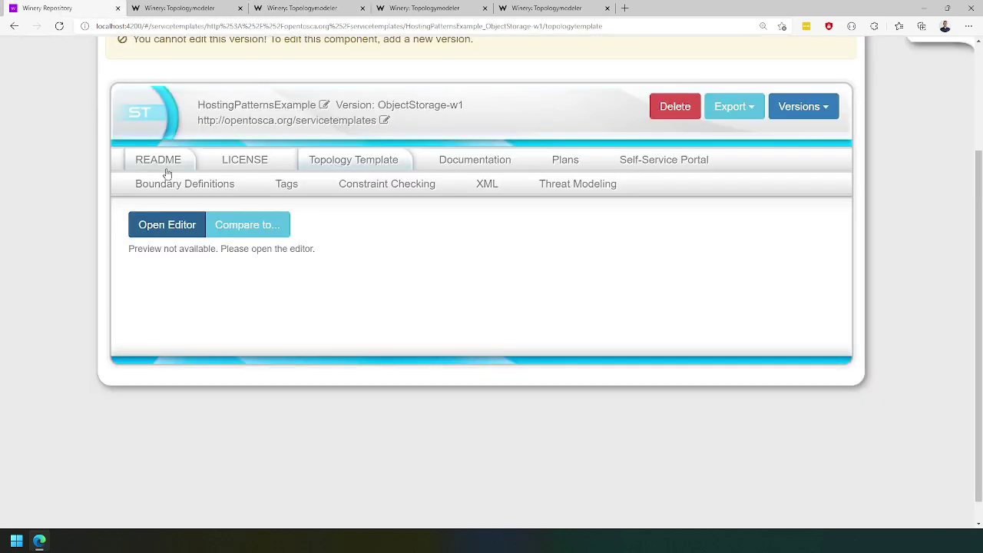
Open the MessageQueue-w1 topology template in the modeler and show the pattern refinement panel.
scroll(254, 103, up, 3)
click(176, 88)
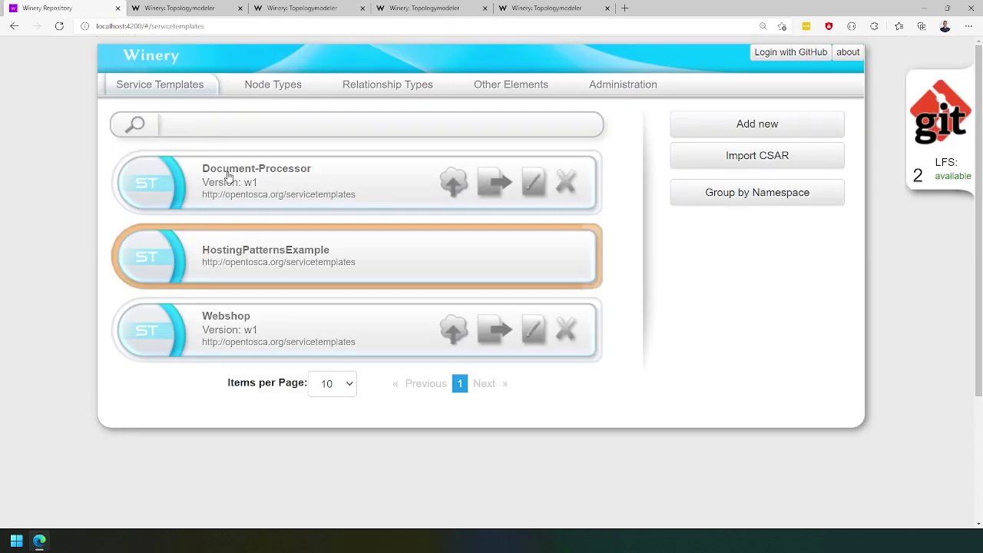
click(296, 250)
scroll(360, 323, down, 1)
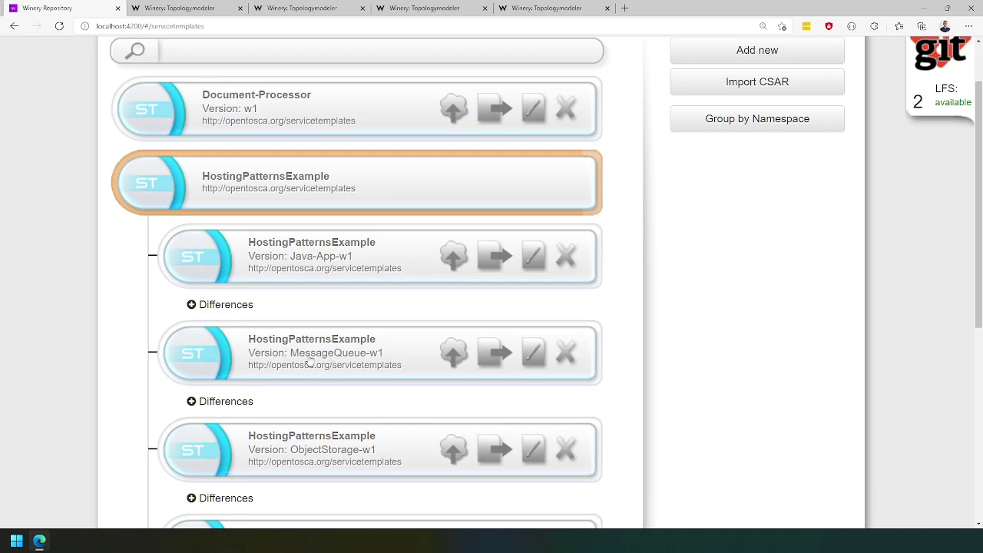
click(310, 359)
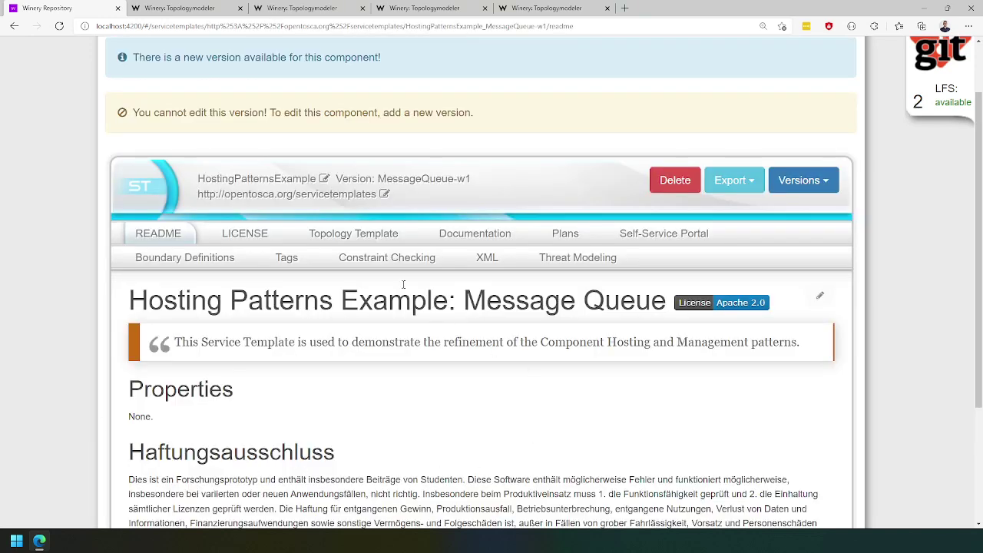
click(376, 235)
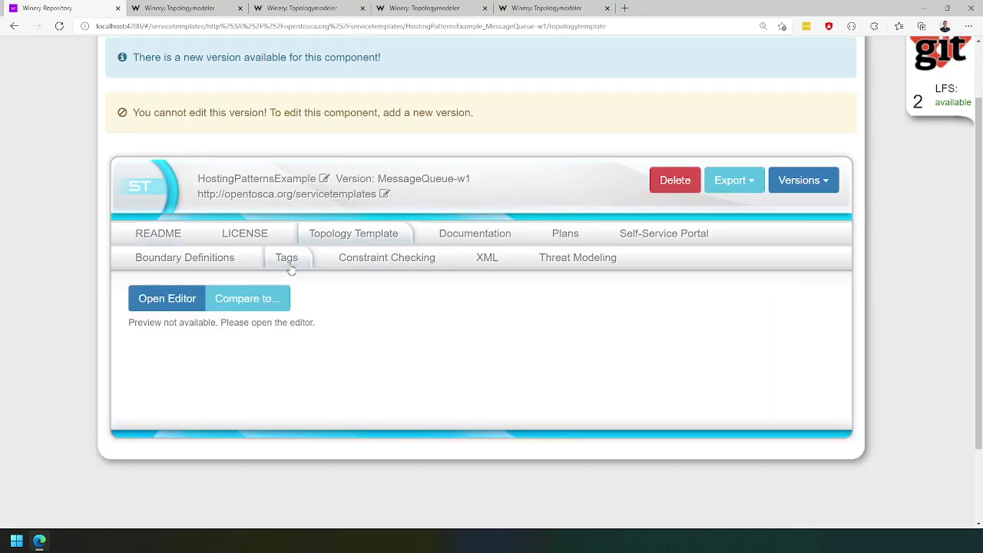
click(175, 304)
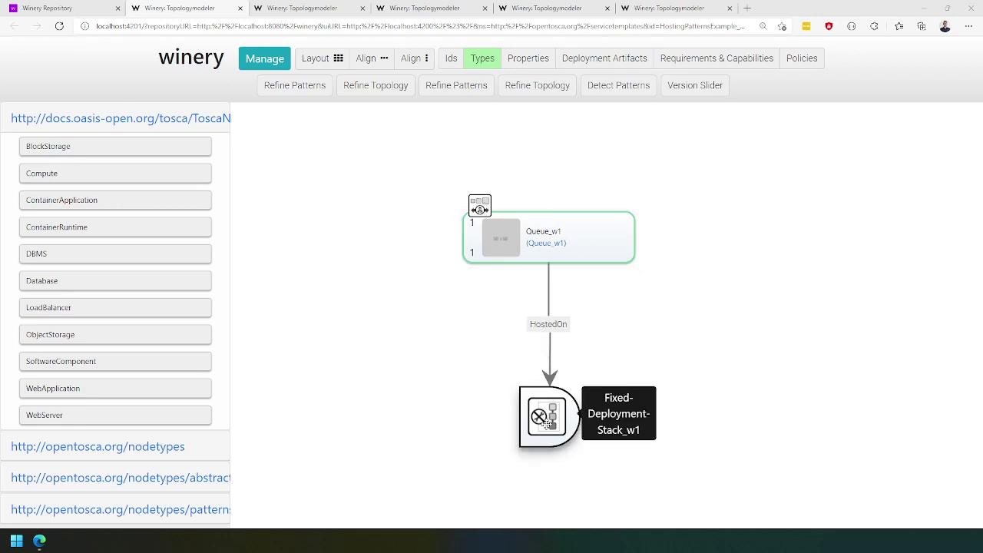
click(456, 85)
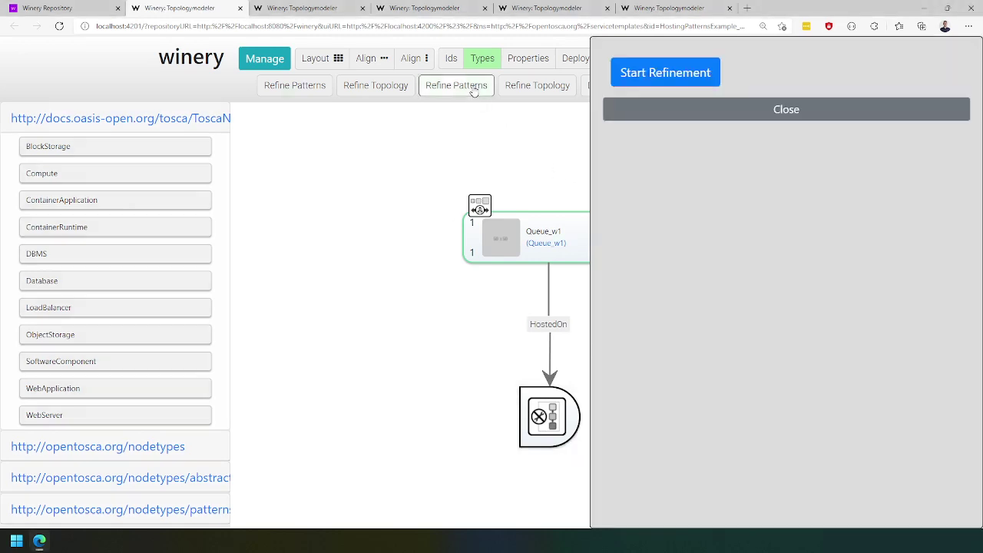
Apply the FixedStack consumer-scaling refinement, rearrange the nodes, then apply MessageQueue-ConsumerScaling_IBM-w1.
click(681, 86)
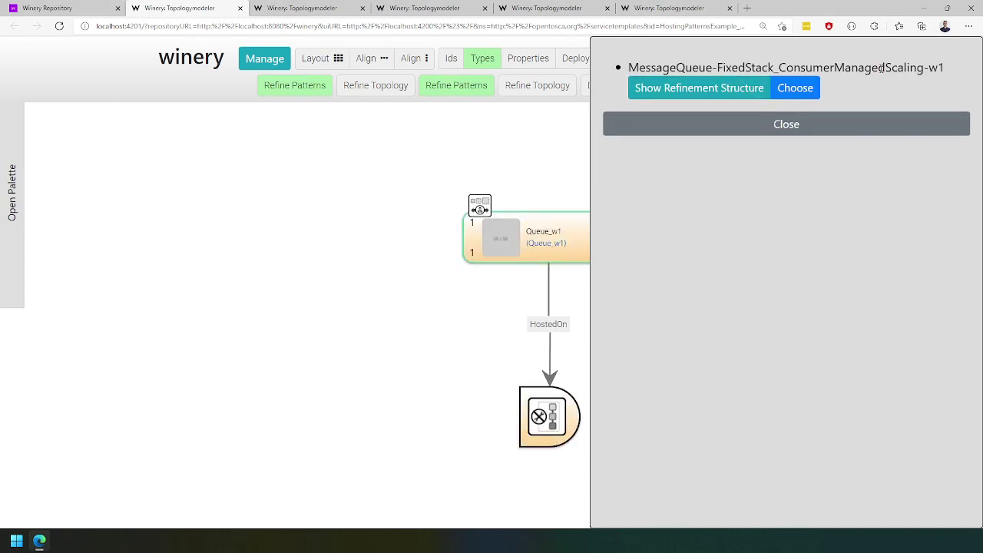
click(805, 89)
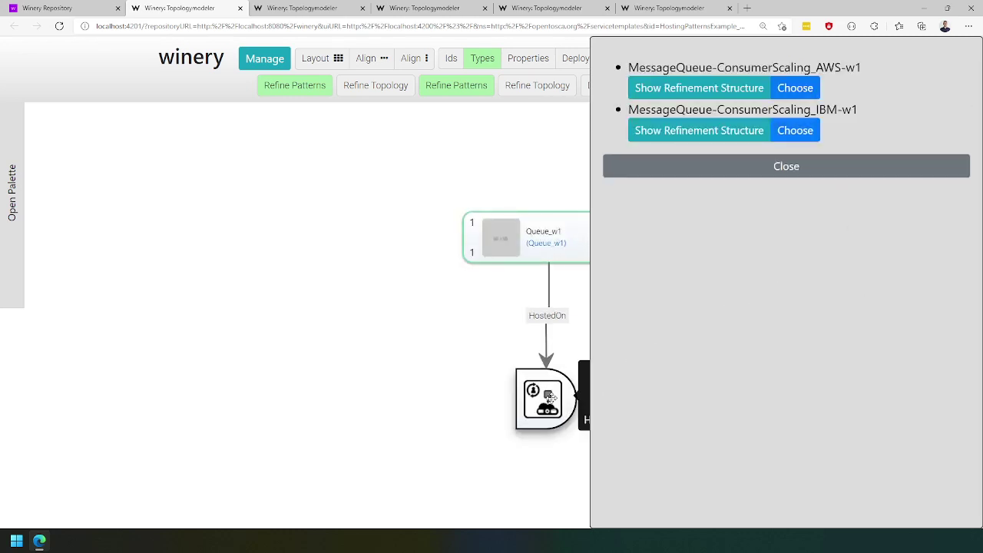
drag(550, 397, 375, 339)
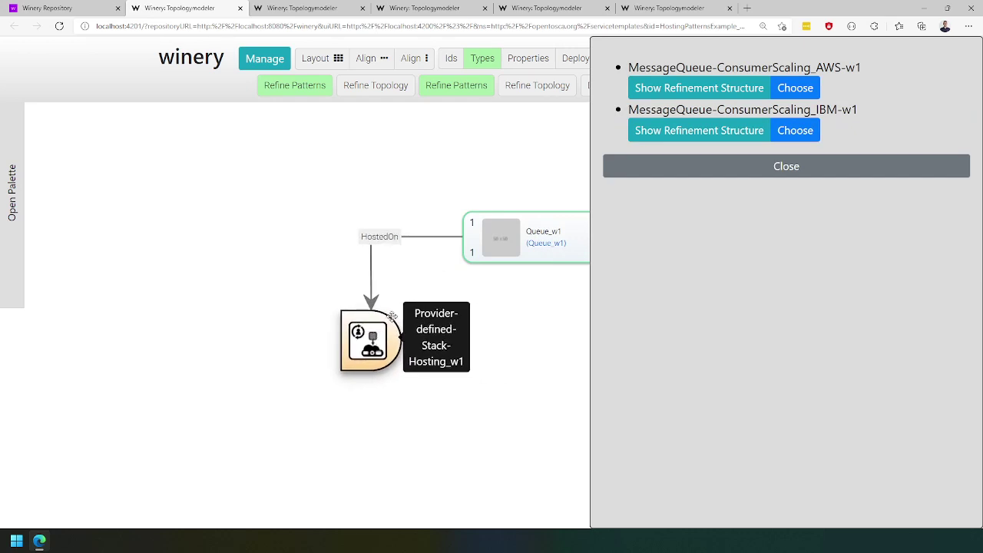
drag(476, 242, 314, 177)
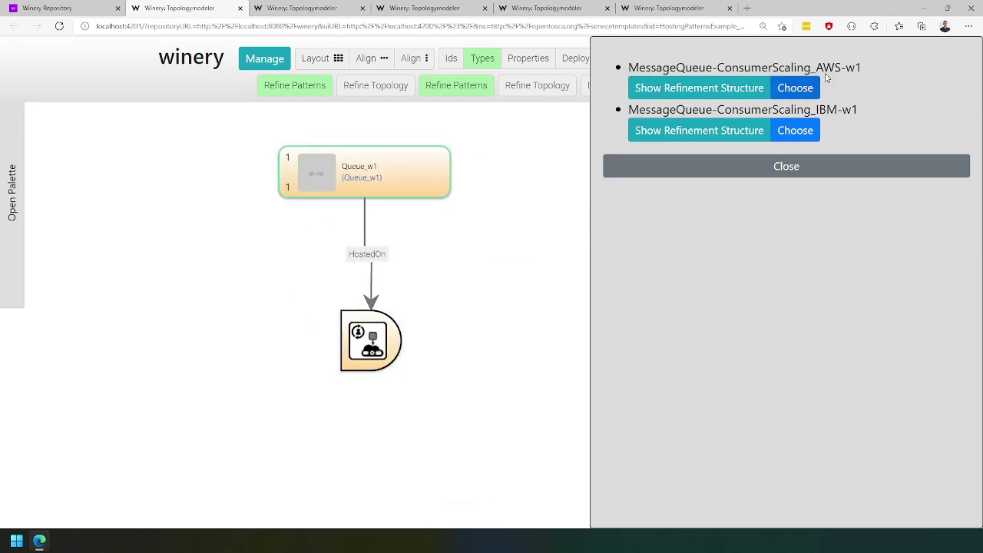
drag(816, 69, 841, 69)
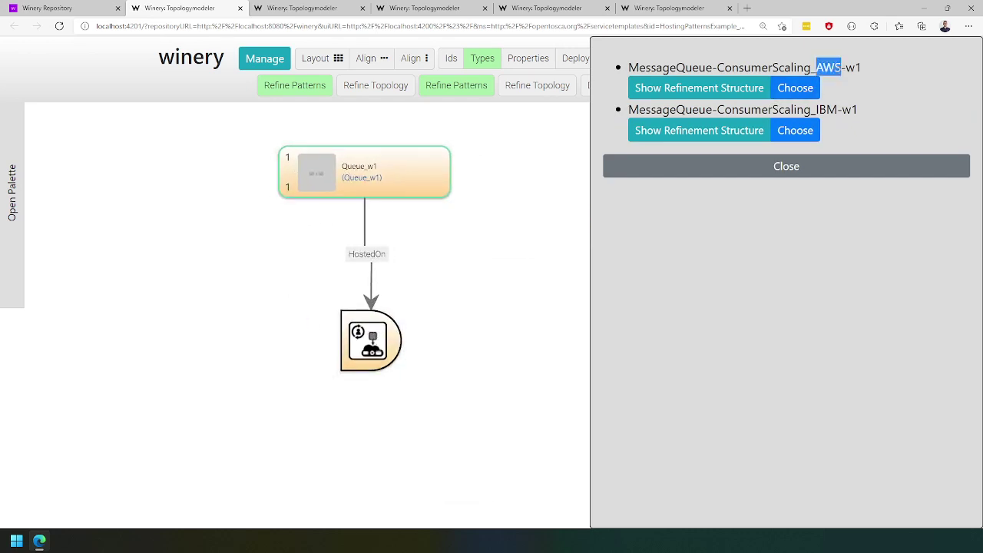
click(794, 131)
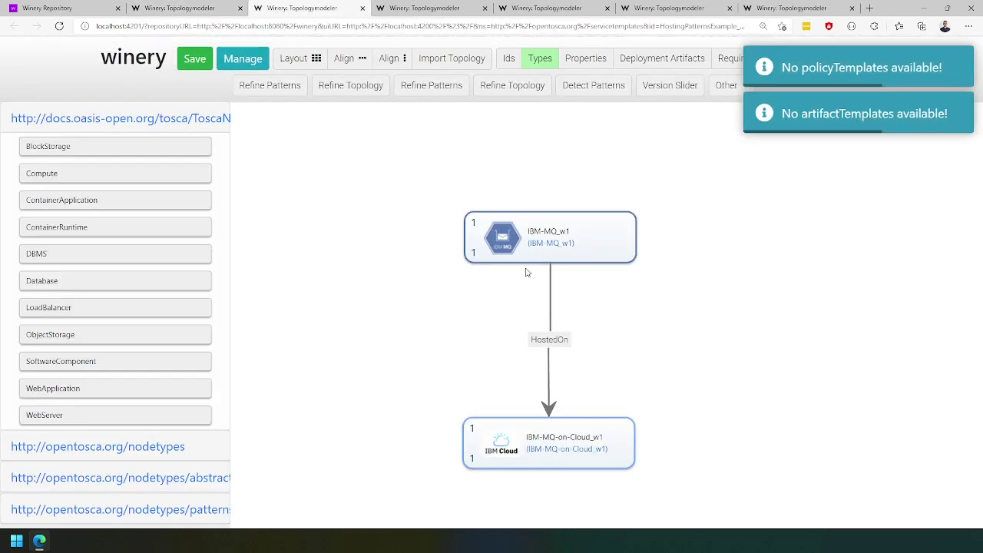
Stack IBM-MQ-on-Cloud_w1 directly beneath IBM-MQ_w1, then return to the Winery Repository.
drag(499, 244, 487, 180)
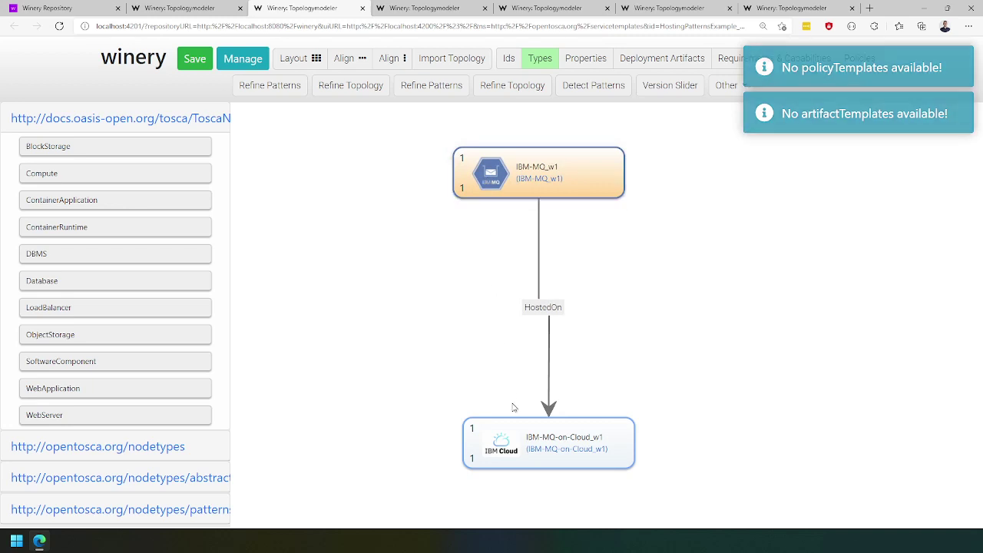
drag(505, 443, 490, 295)
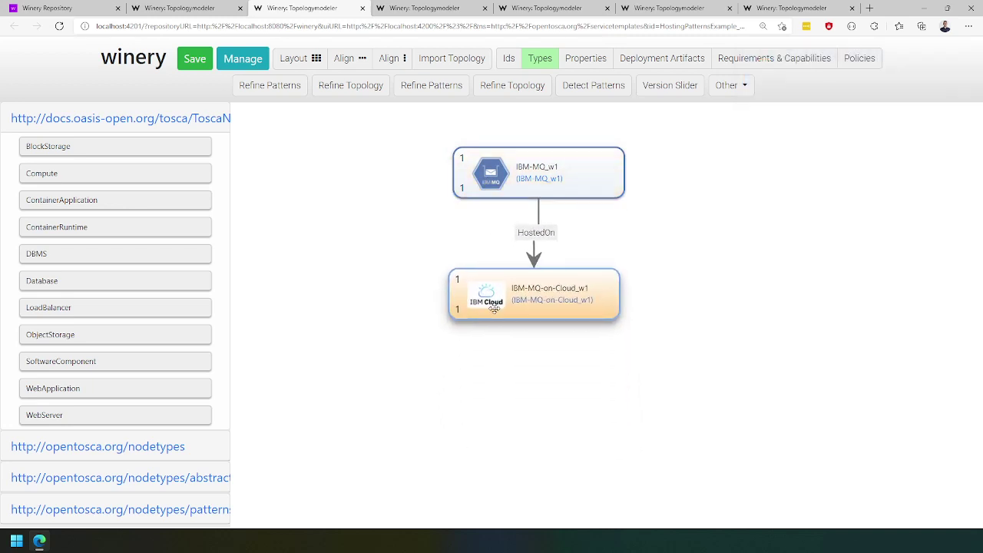
click(83, 11)
Select HostingPatternsExample's Java-App-w1 version and open its topology template in the modeler.
scroll(192, 62, up, 2)
click(201, 86)
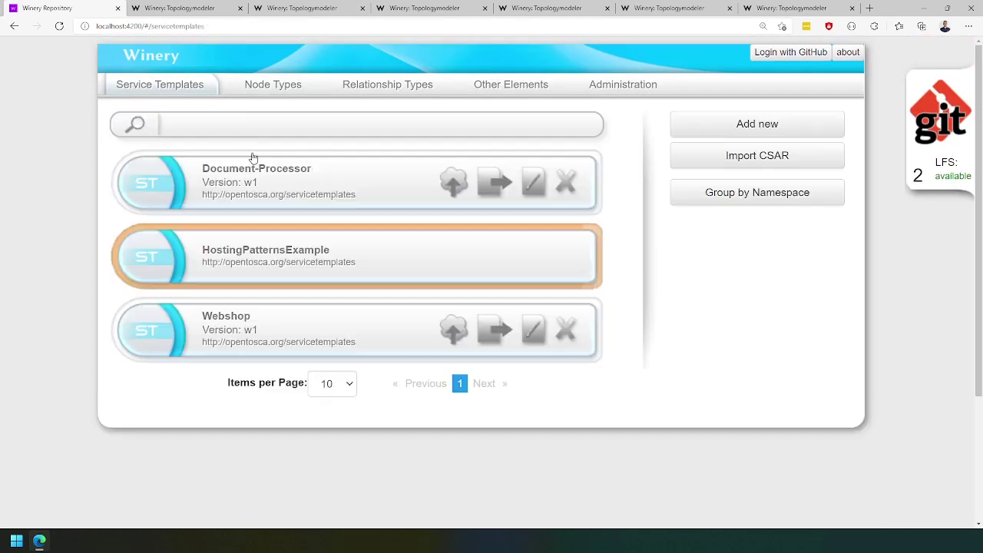
click(304, 265)
click(323, 345)
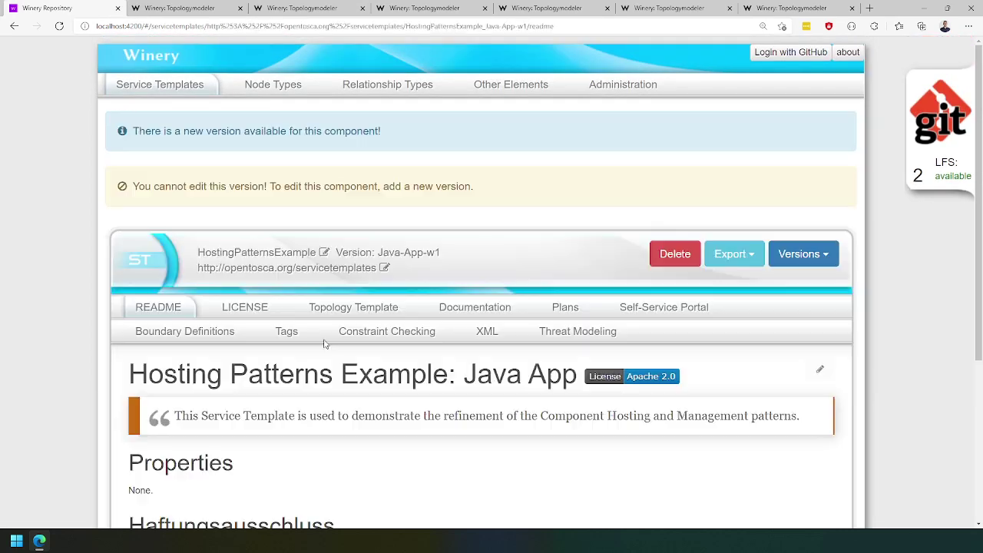
click(352, 305)
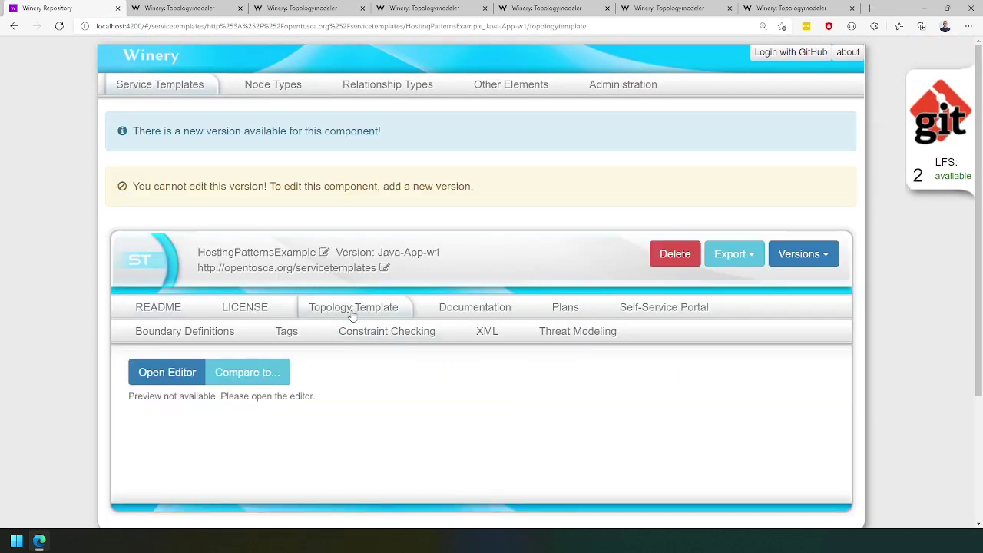
click(165, 374)
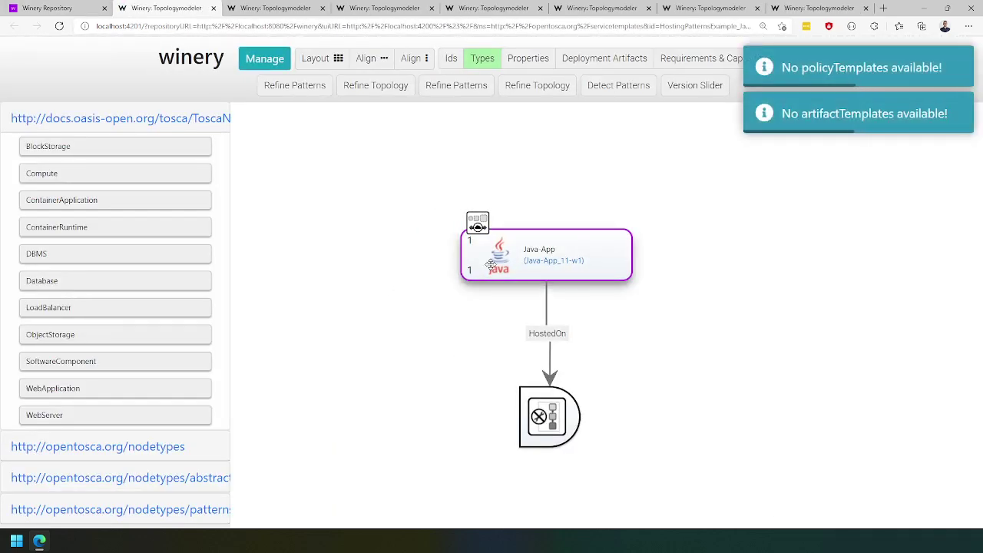
Arrange Java-App with Fixed-Deployment-Stack_w1 directly beneath it, then bring up the pattern refinement panel.
drag(431, 236, 369, 214)
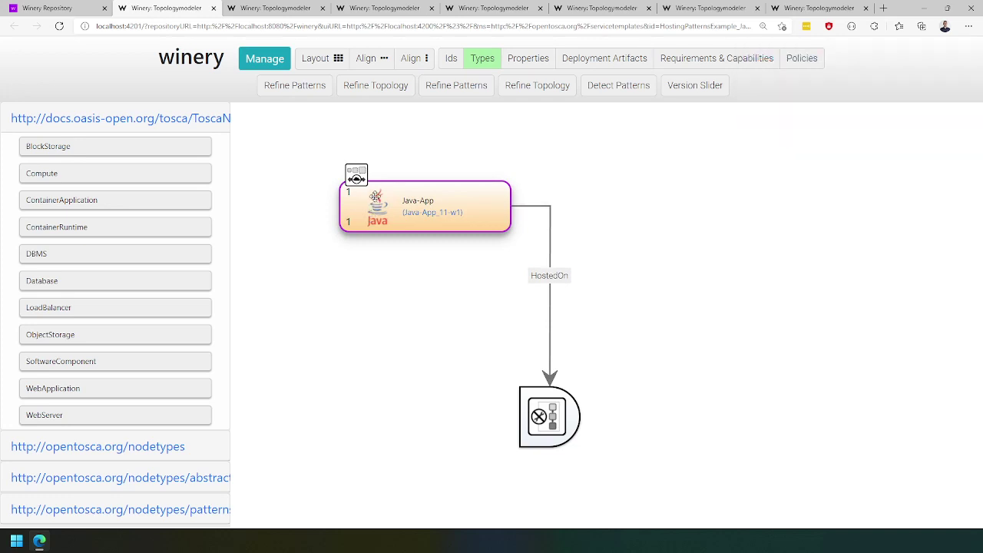
drag(356, 175, 361, 232)
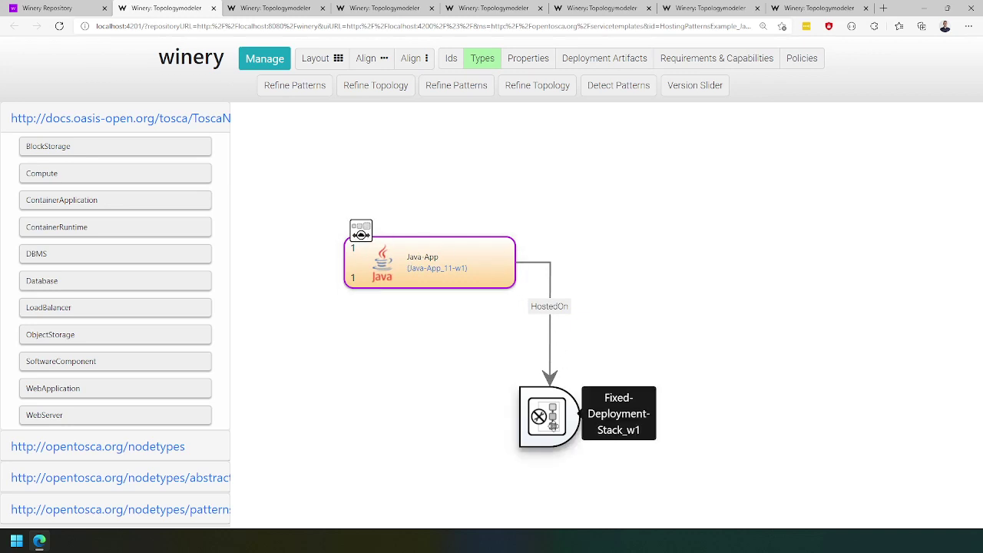
drag(551, 425, 446, 394)
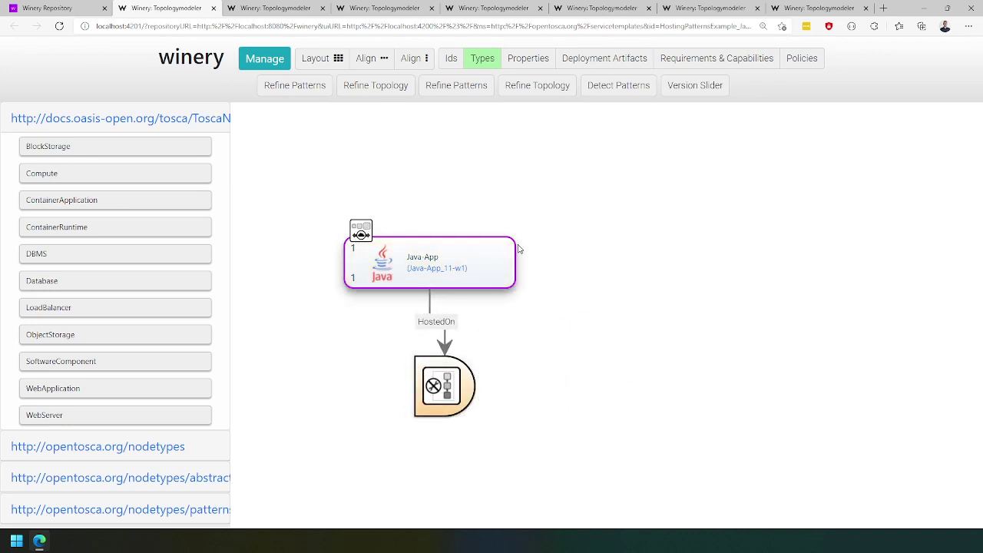
click(461, 91)
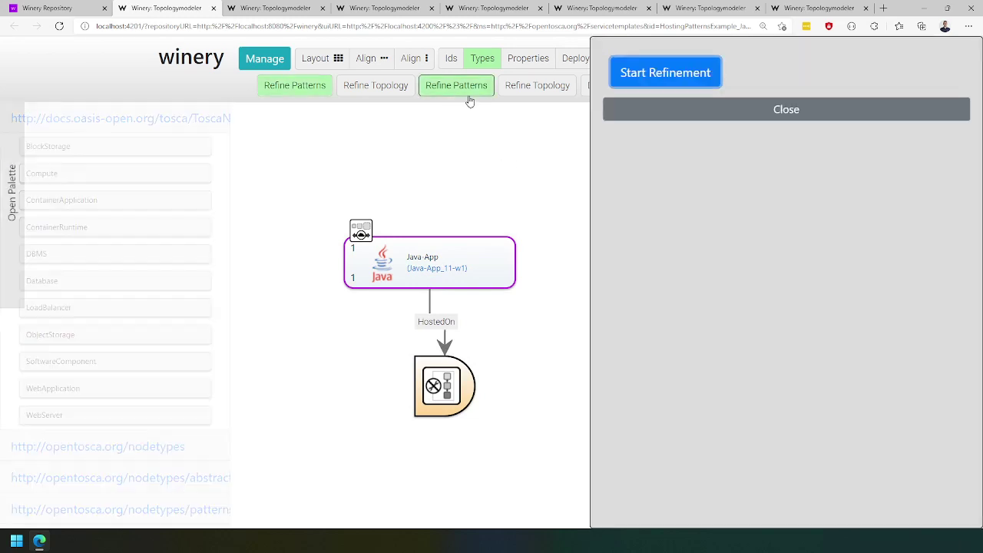
Search for refinements and apply the FixedStack_ProviderManagedScaling candidate.
click(680, 81)
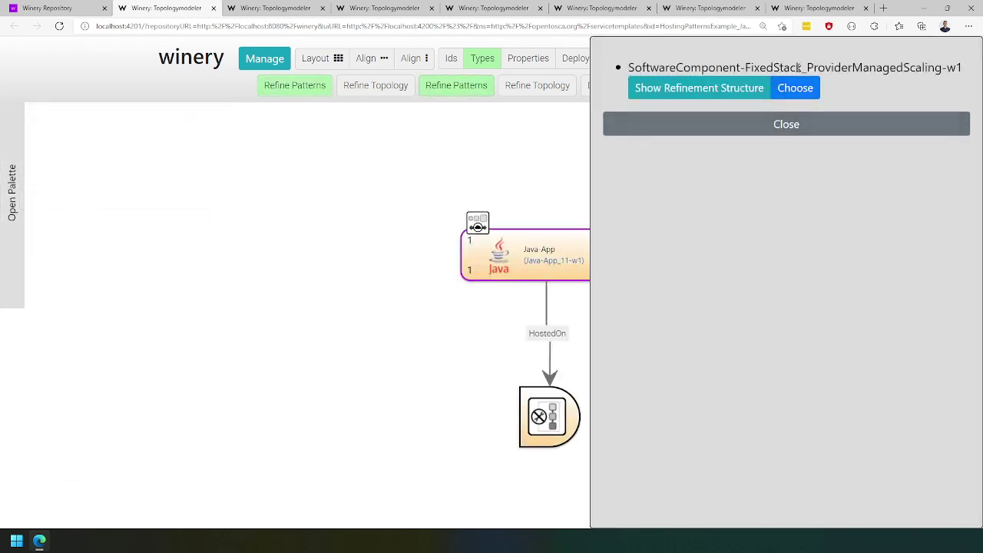
drag(746, 67, 883, 68)
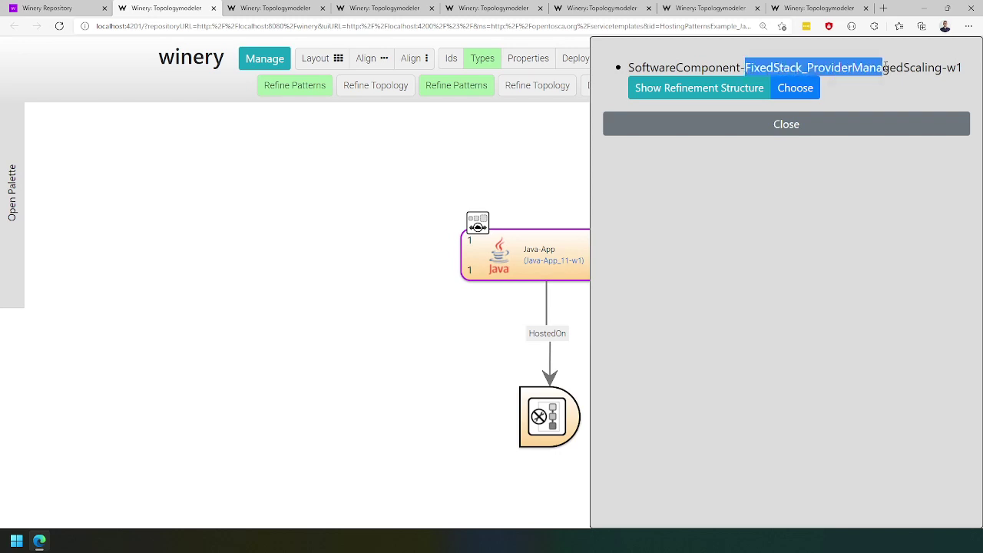
click(798, 91)
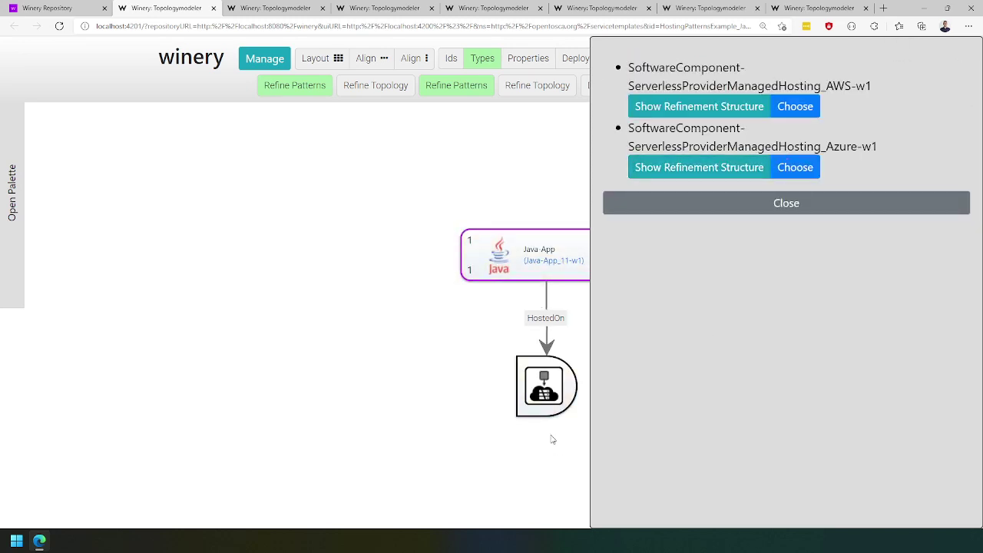
Place Java-App above Serverless-Hosting_w1 and apply SoftwareComponent-ServerlessProviderManagedHosting_AWS-w1.
drag(528, 394, 324, 359)
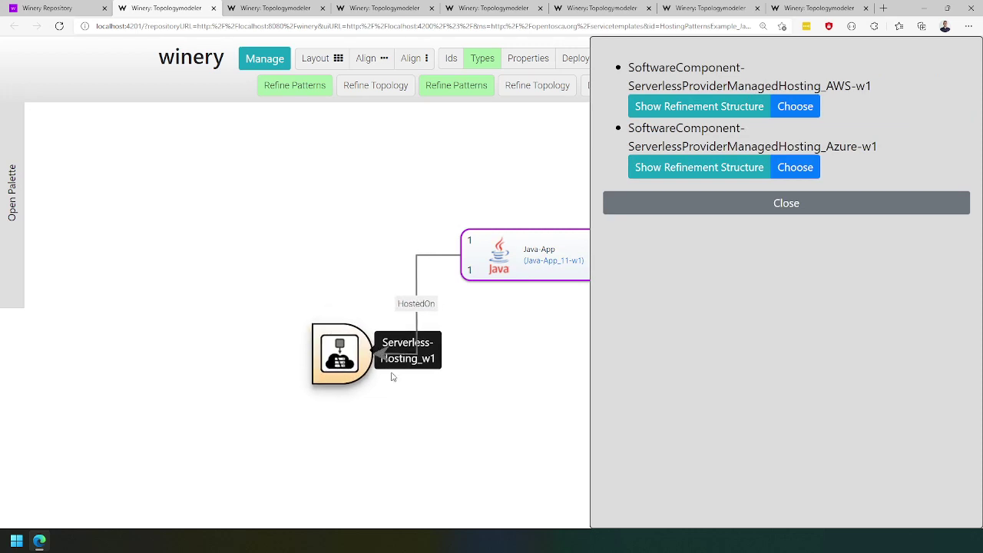
drag(462, 268, 284, 228)
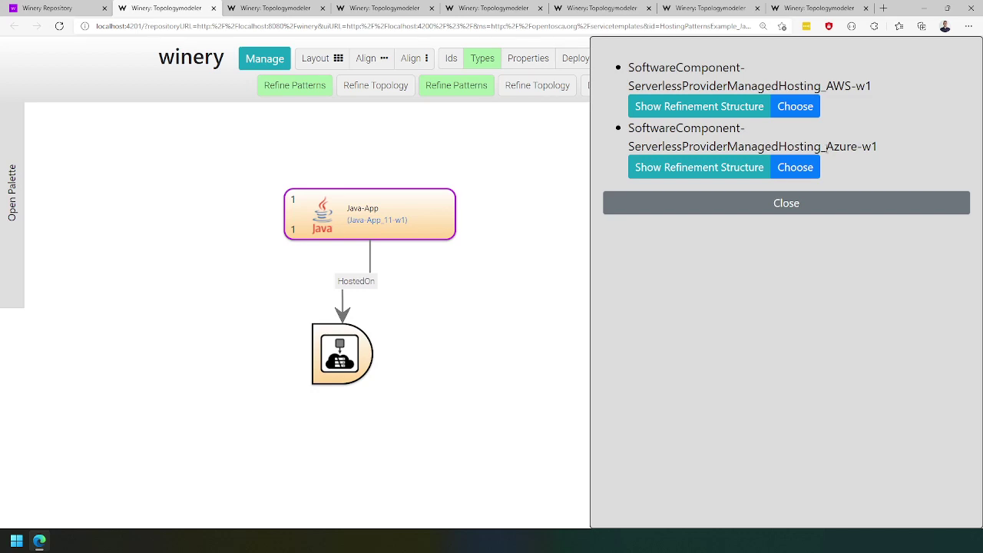
click(797, 107)
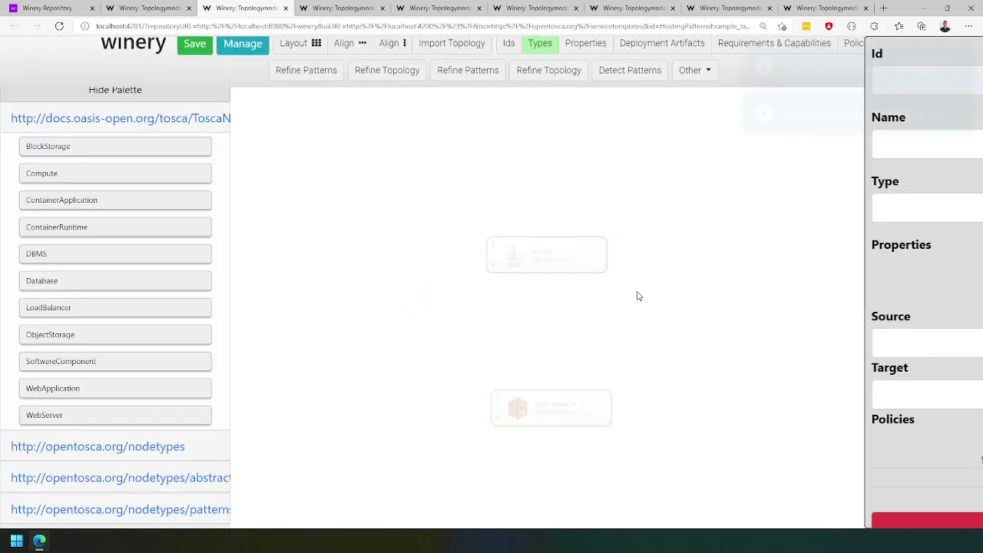
Inspect the new AWS-refined topology by selecting its nodes, including AWS-Lambda_w1.
drag(674, 205, 399, 315)
click(418, 338)
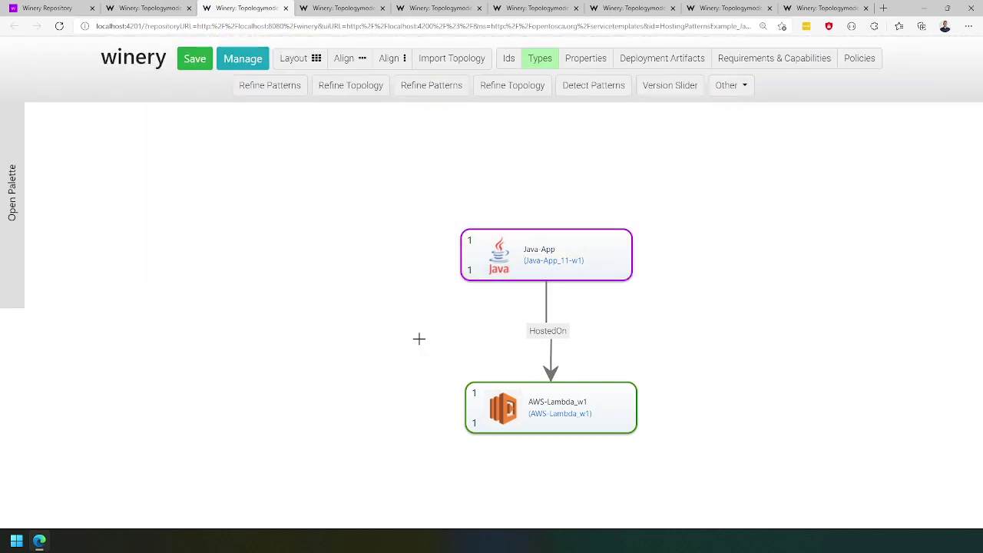
drag(426, 345, 700, 482)
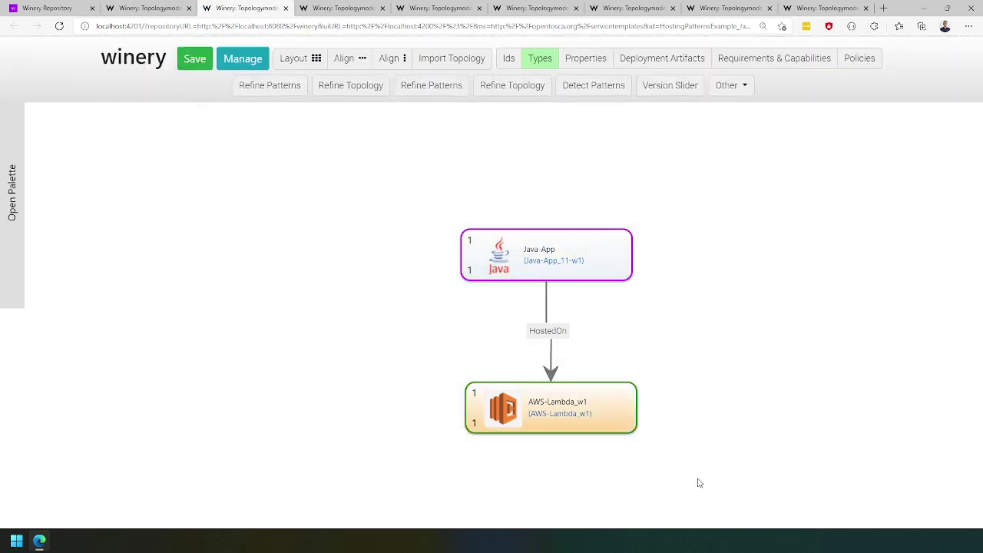